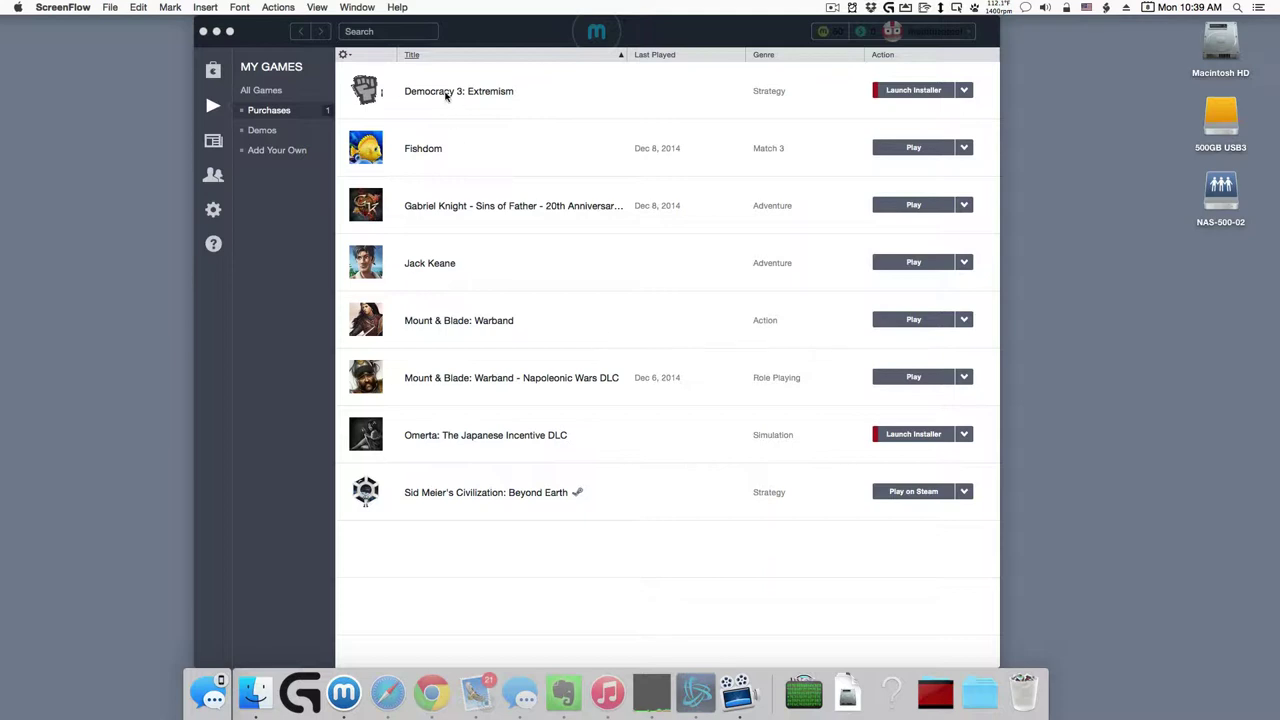
# Search the store for "supercow" and open the Supercow game page
pyautogui.click(393, 31)
pyautogui.write('supercow')
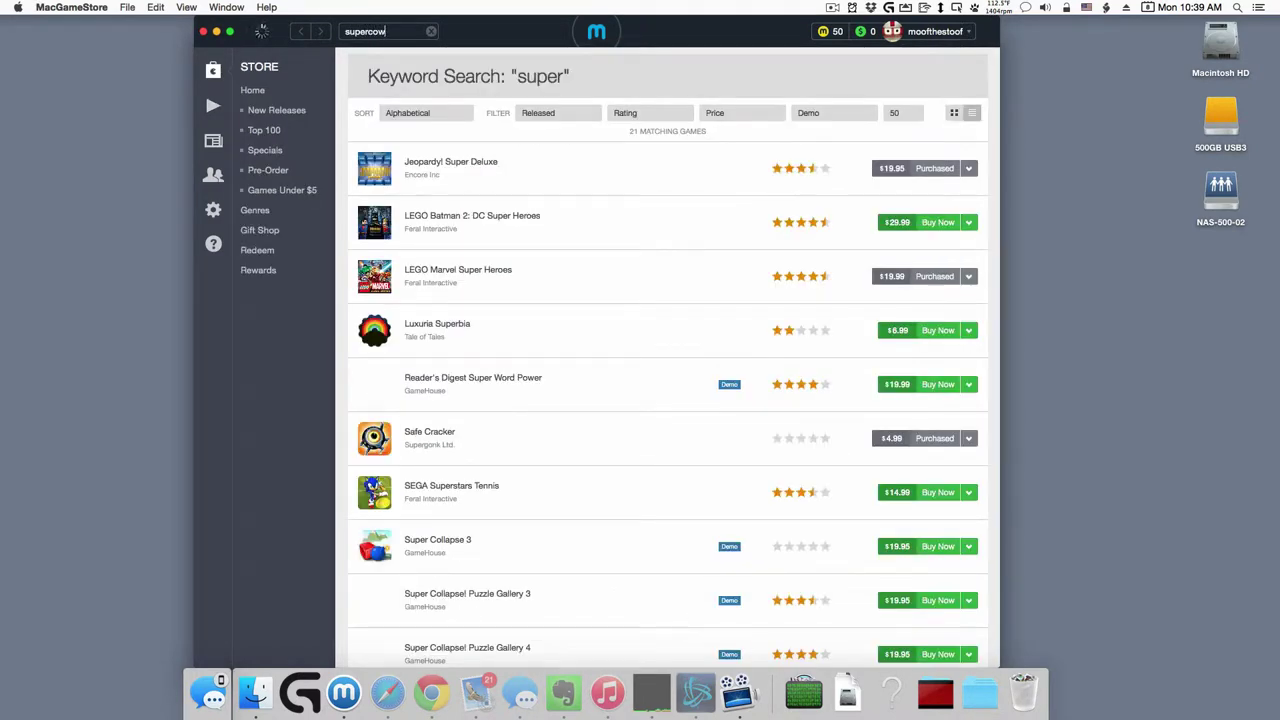
pyautogui.press('Return')
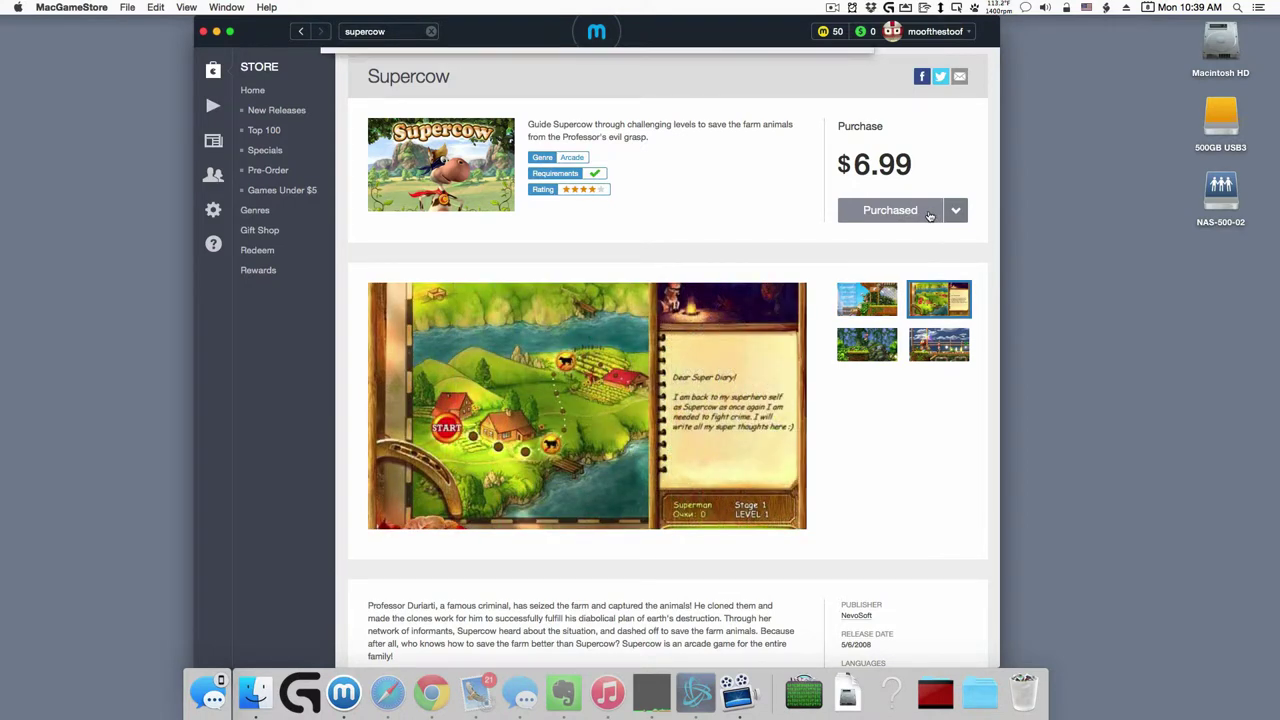
# Follow the already-purchased notice to the account's owned games list and download Supercow from it
pyautogui.click(929, 212)
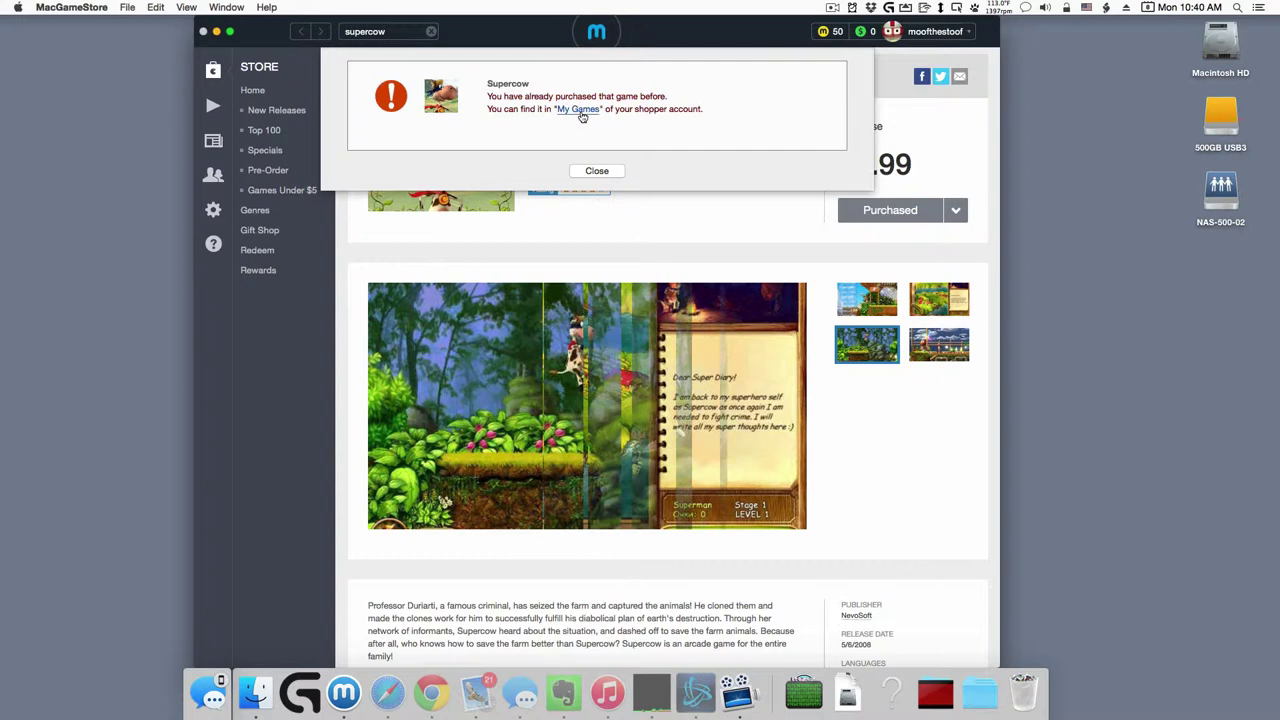
pyautogui.click(581, 110)
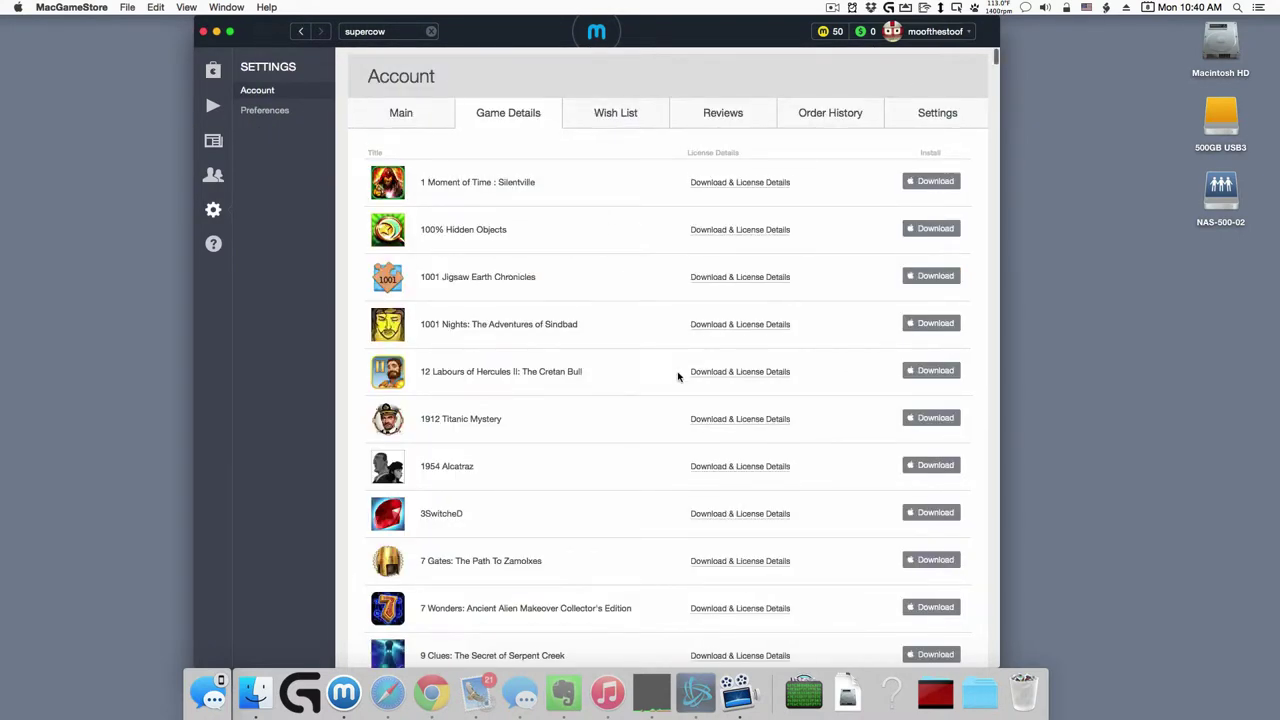
pyautogui.scroll(-1, 678, 376)
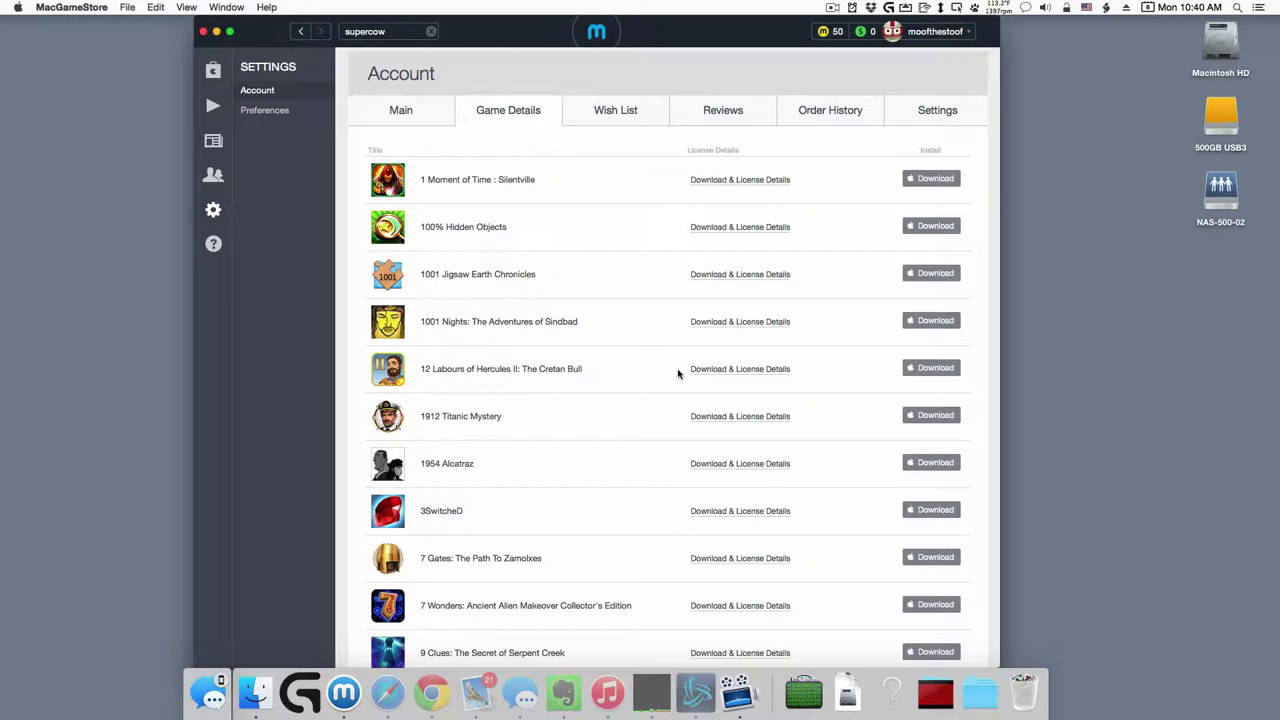
pyautogui.scroll(-10, 678, 373)
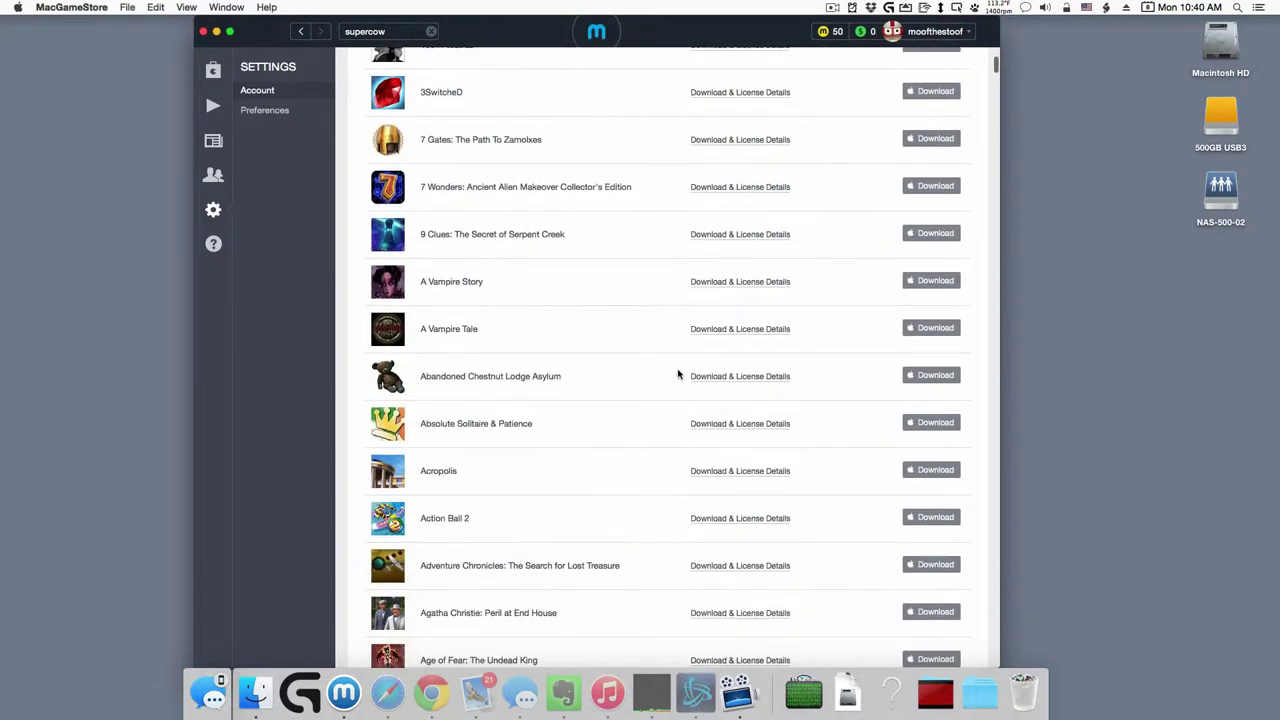
pyautogui.scroll(-15, 678, 373)
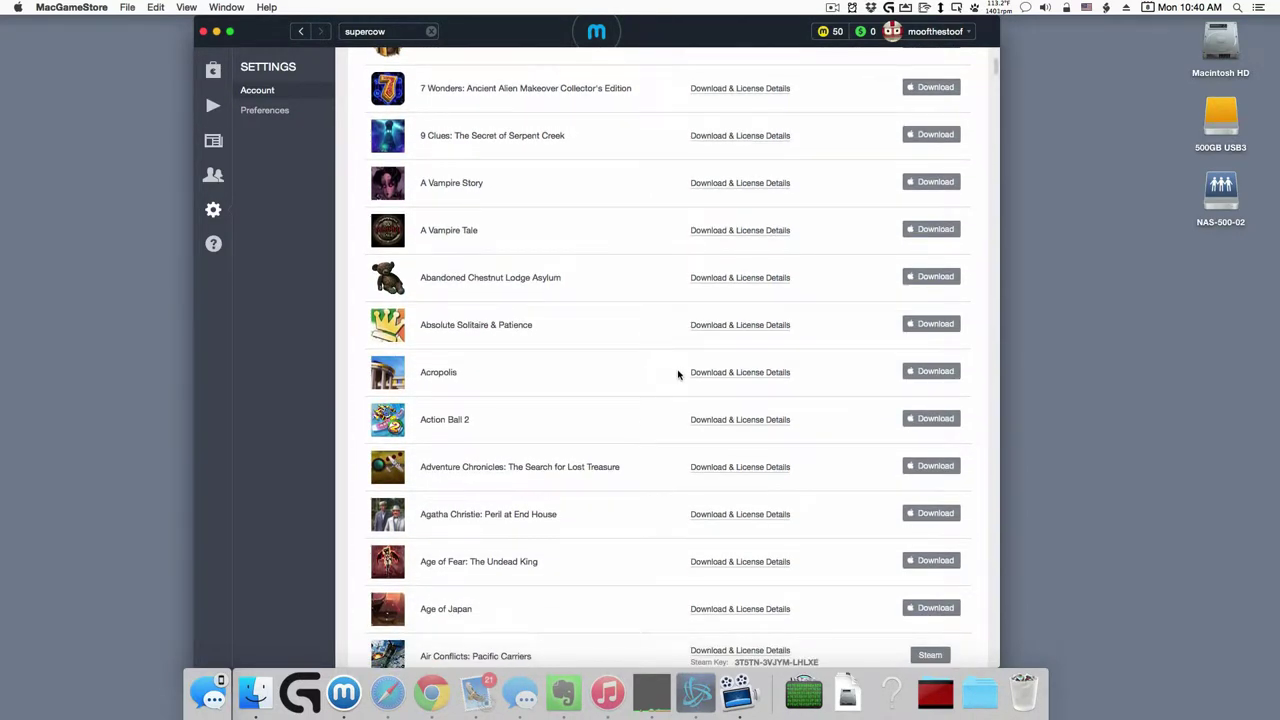
pyautogui.scroll(-20, 675, 385)
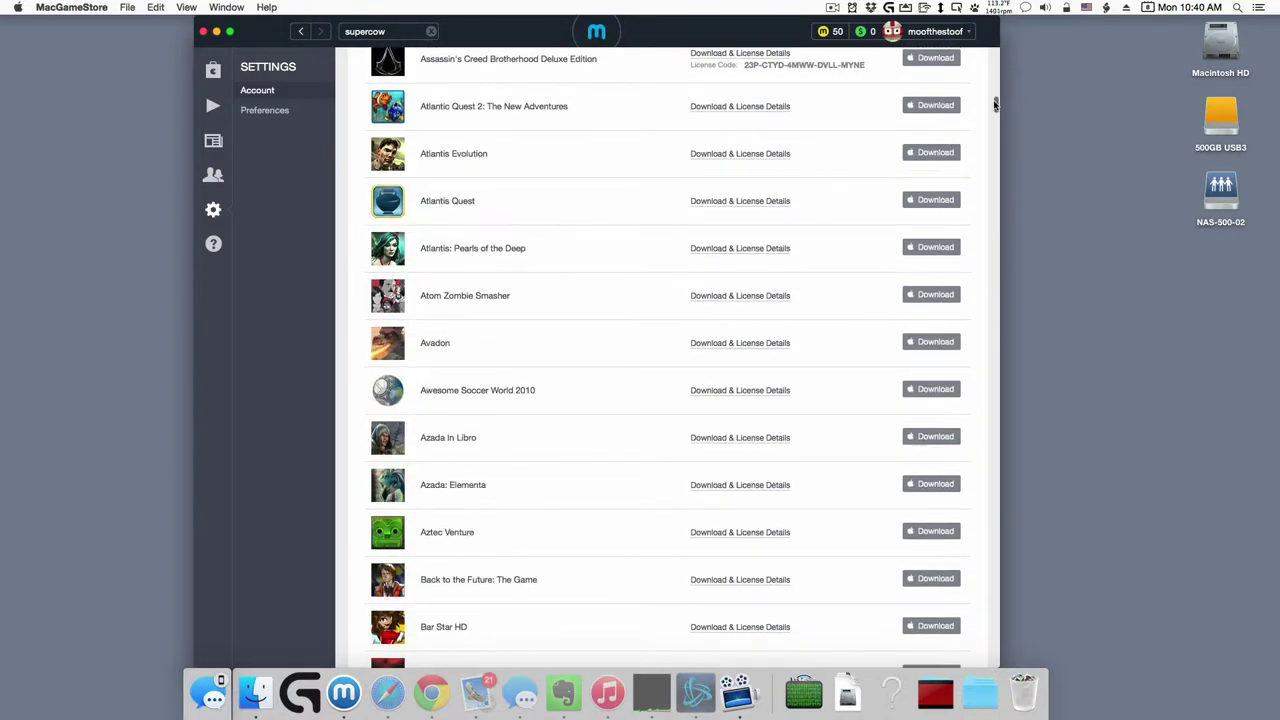
pyautogui.scroll(-4, 997, 117)
pyautogui.moveTo(997, 117); pyautogui.dragTo(991, 494)
pyautogui.scroll(-15, 746, 474)
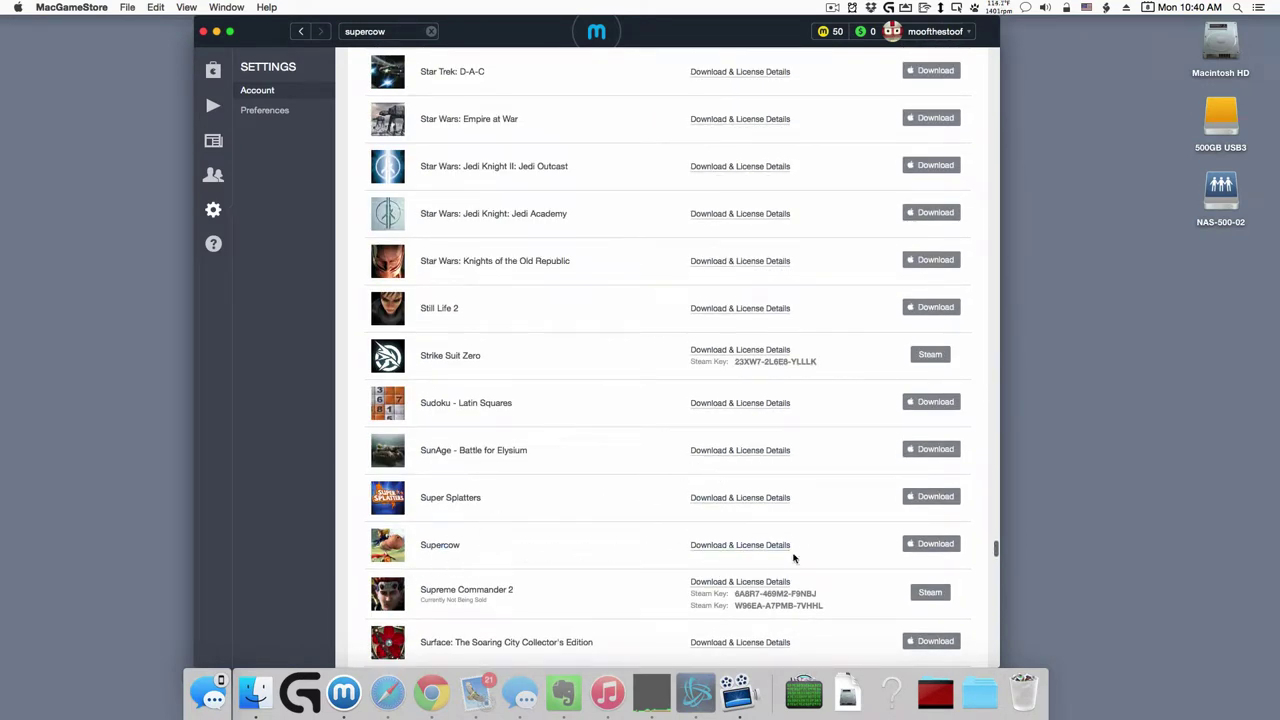
pyautogui.click(940, 547)
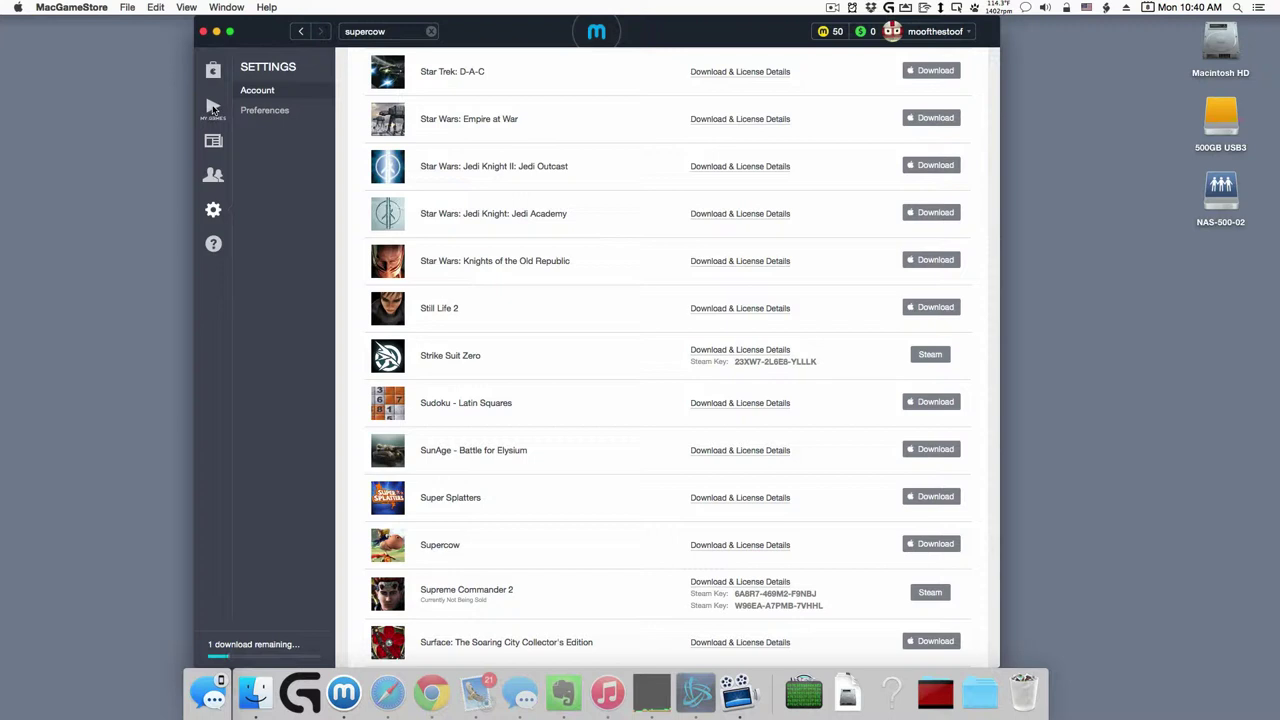
# Reveal the installed Supercow purchase in Finder and move the Finder window closer to the desktop icons
pyautogui.click(213, 107)
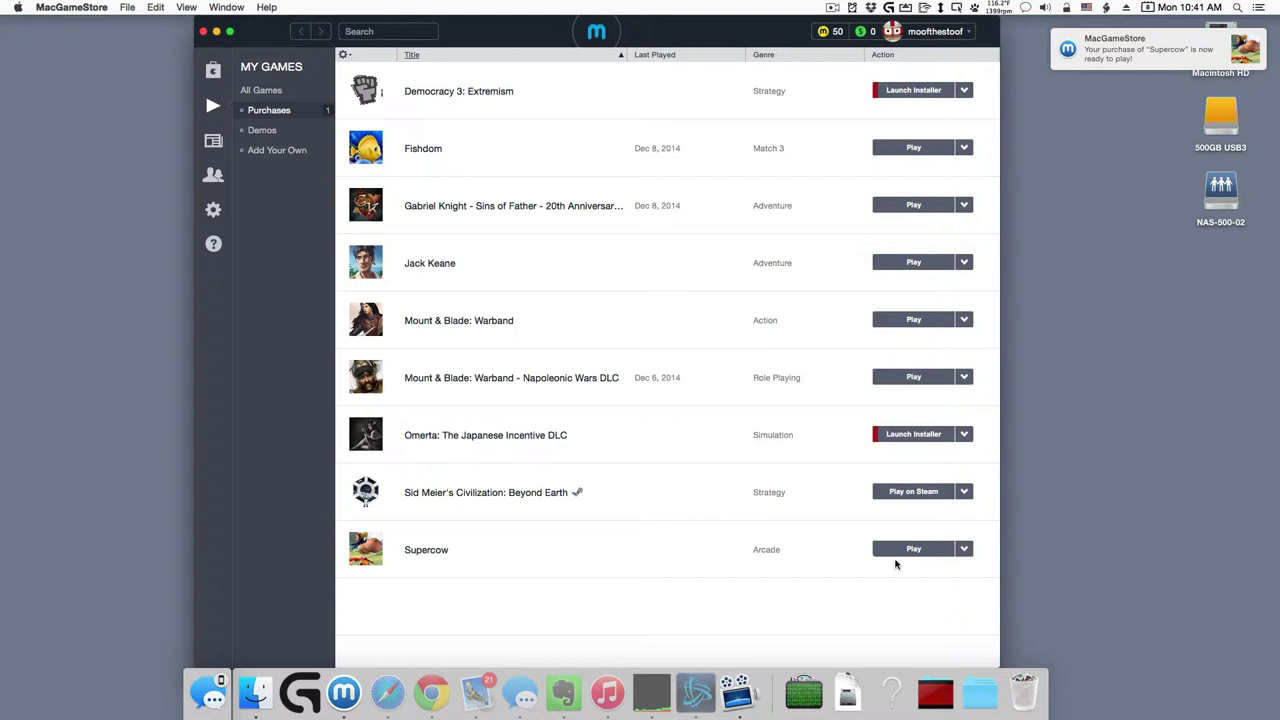
pyautogui.click(965, 550)
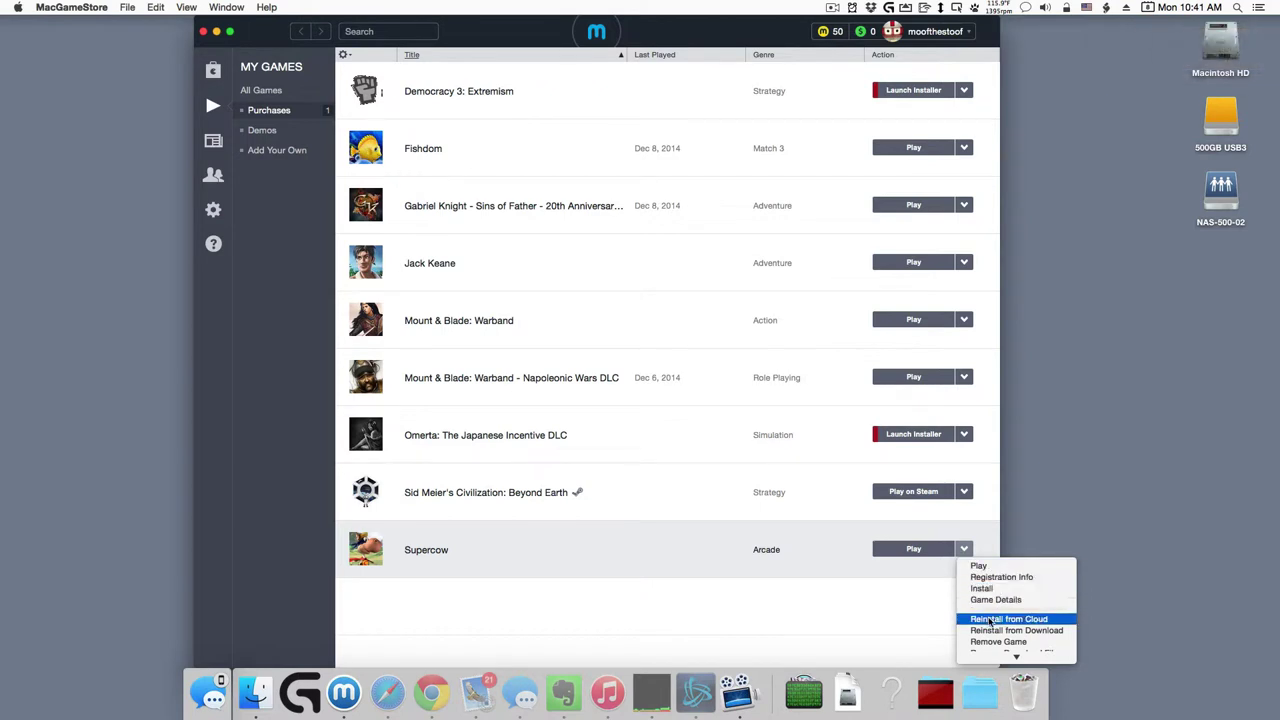
pyautogui.moveTo(996, 652)
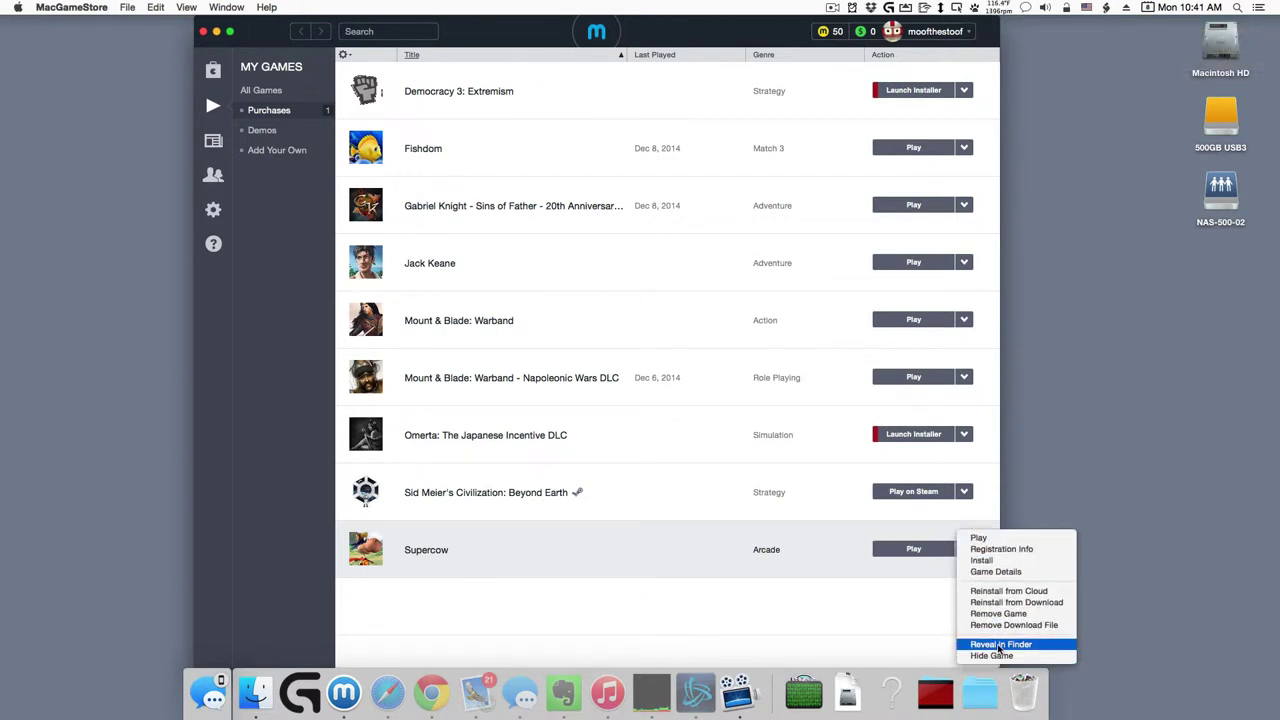
pyautogui.click(998, 645)
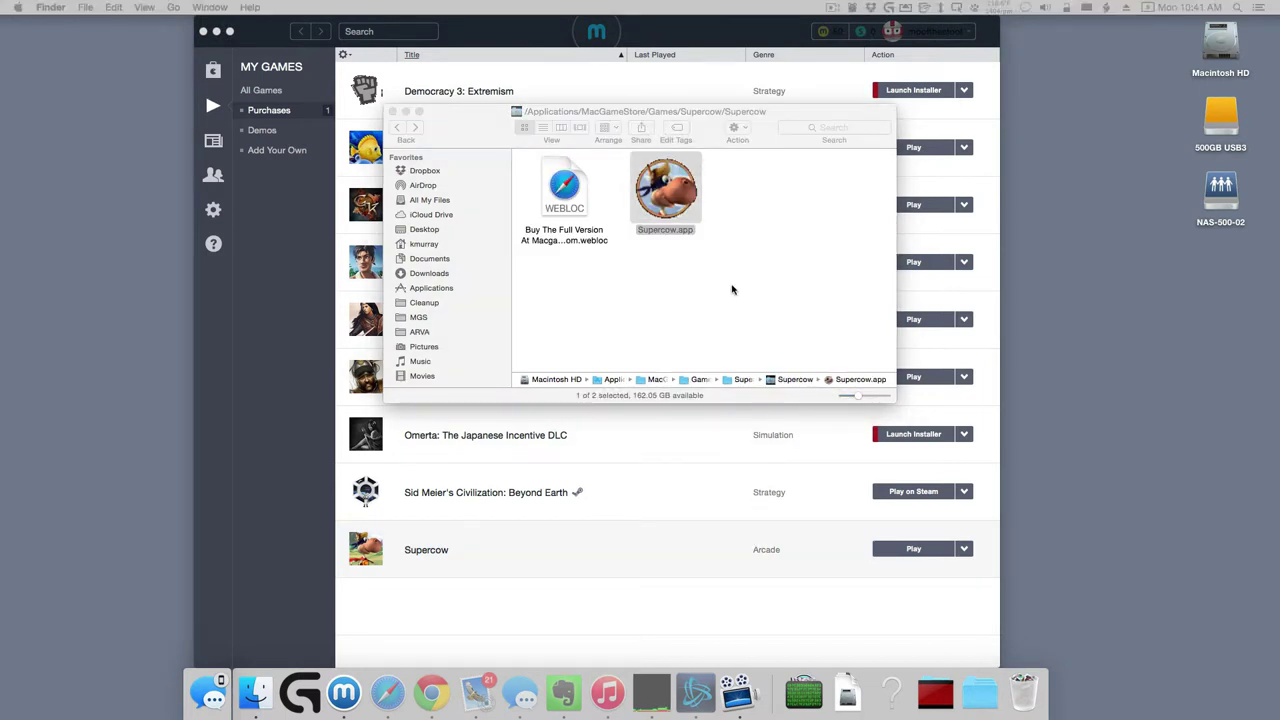
pyautogui.moveTo(769, 114); pyautogui.dragTo(1004, 142)
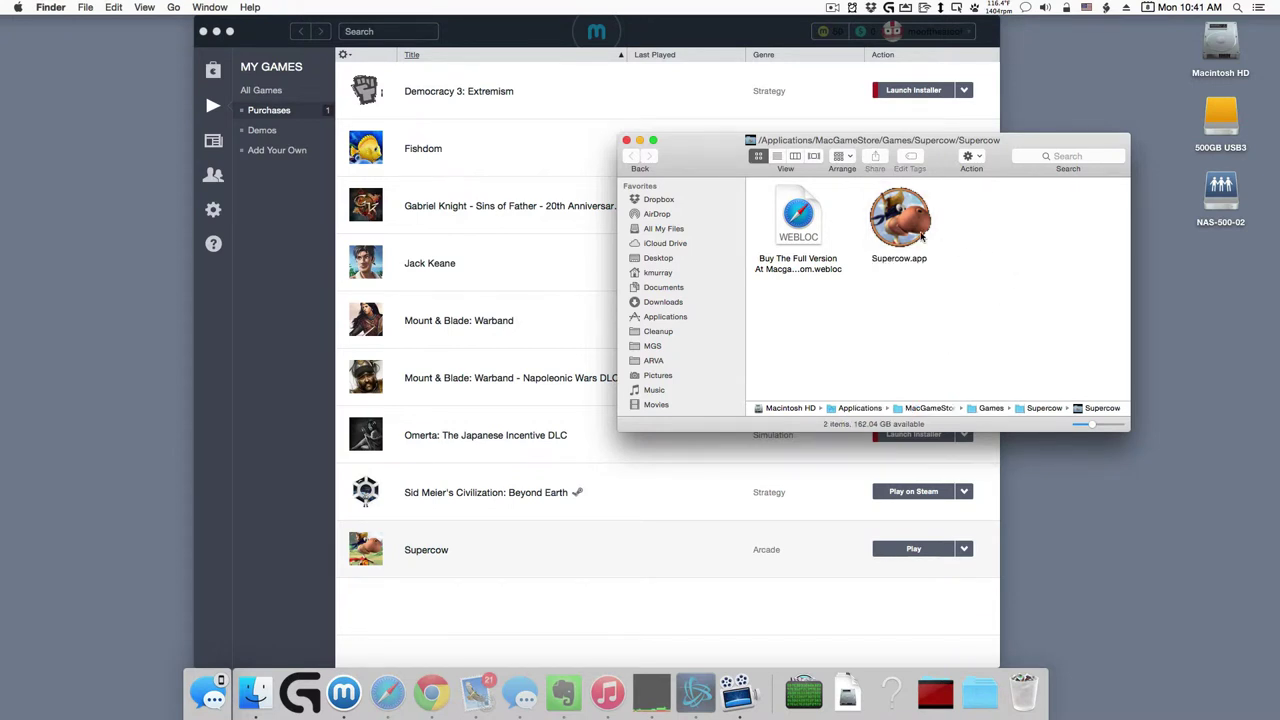
# Place an alias of Supercow.app on the desktop beneath the drive icons
pyautogui.moveTo(893, 225); pyautogui.dragTo(1140, 297)
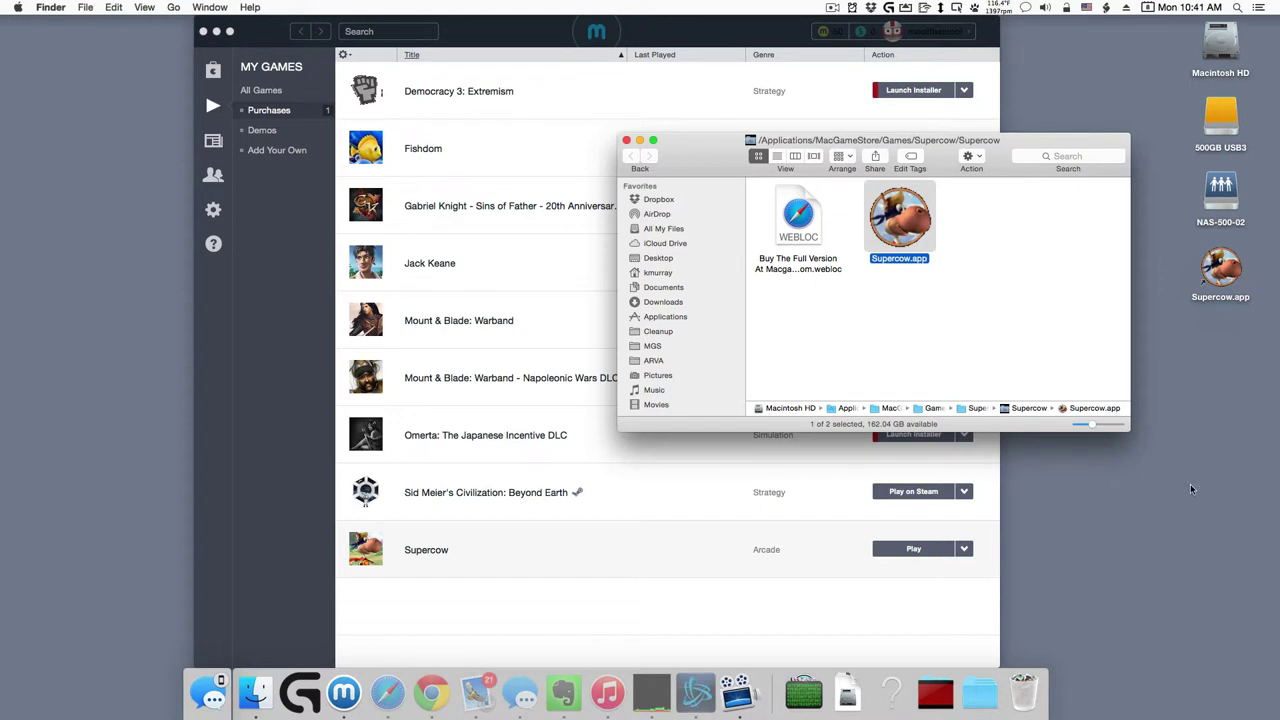
pyautogui.click(1213, 280)
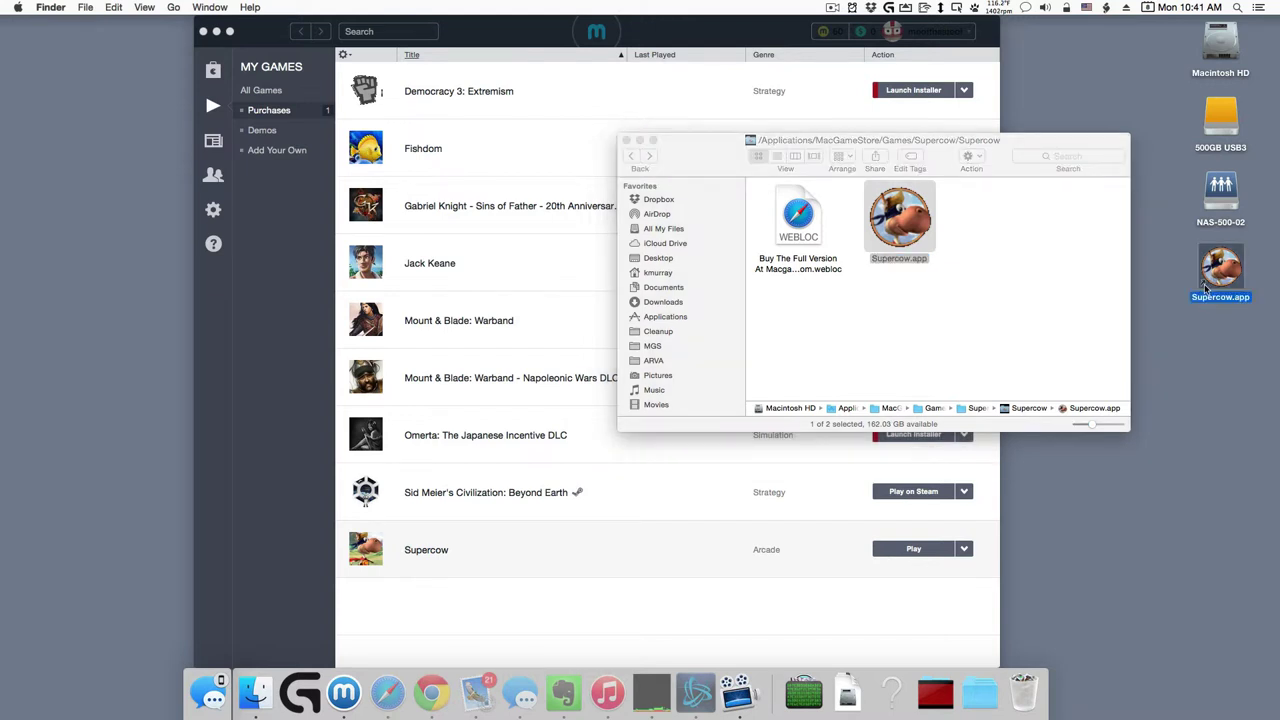
pyautogui.click(1160, 275)
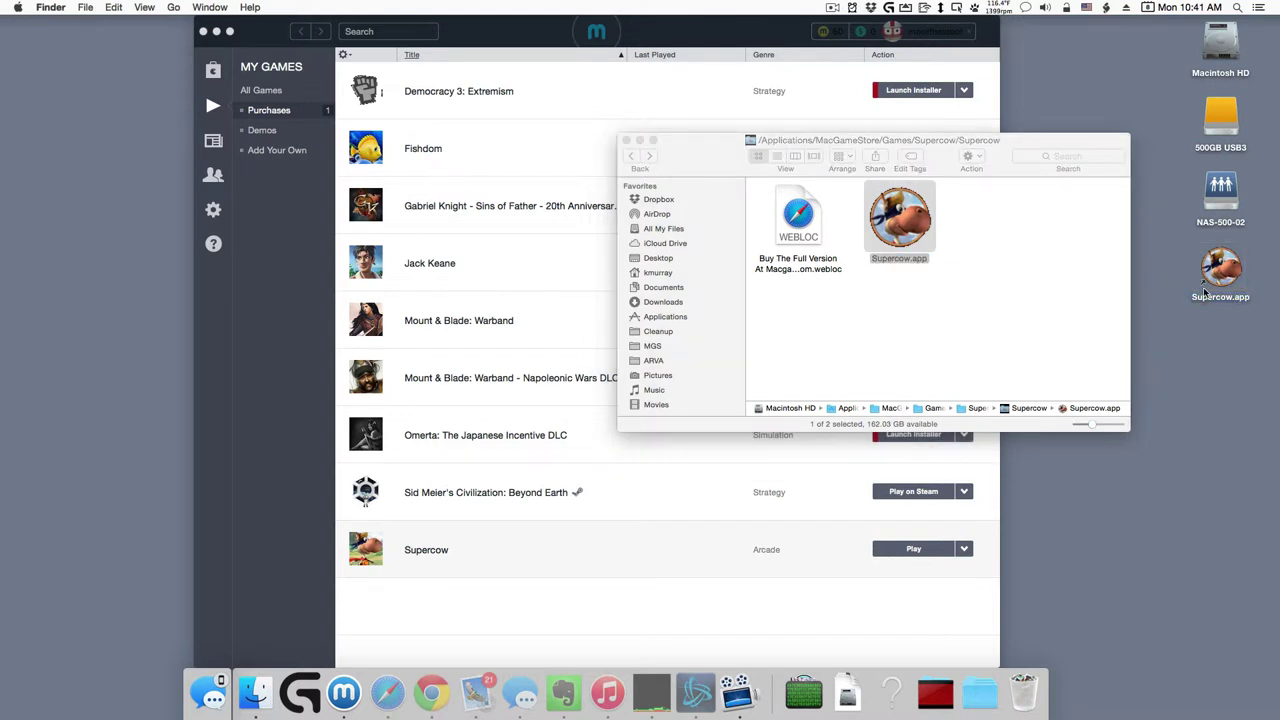
pyautogui.click(1233, 267)
pyautogui.click(925, 242)
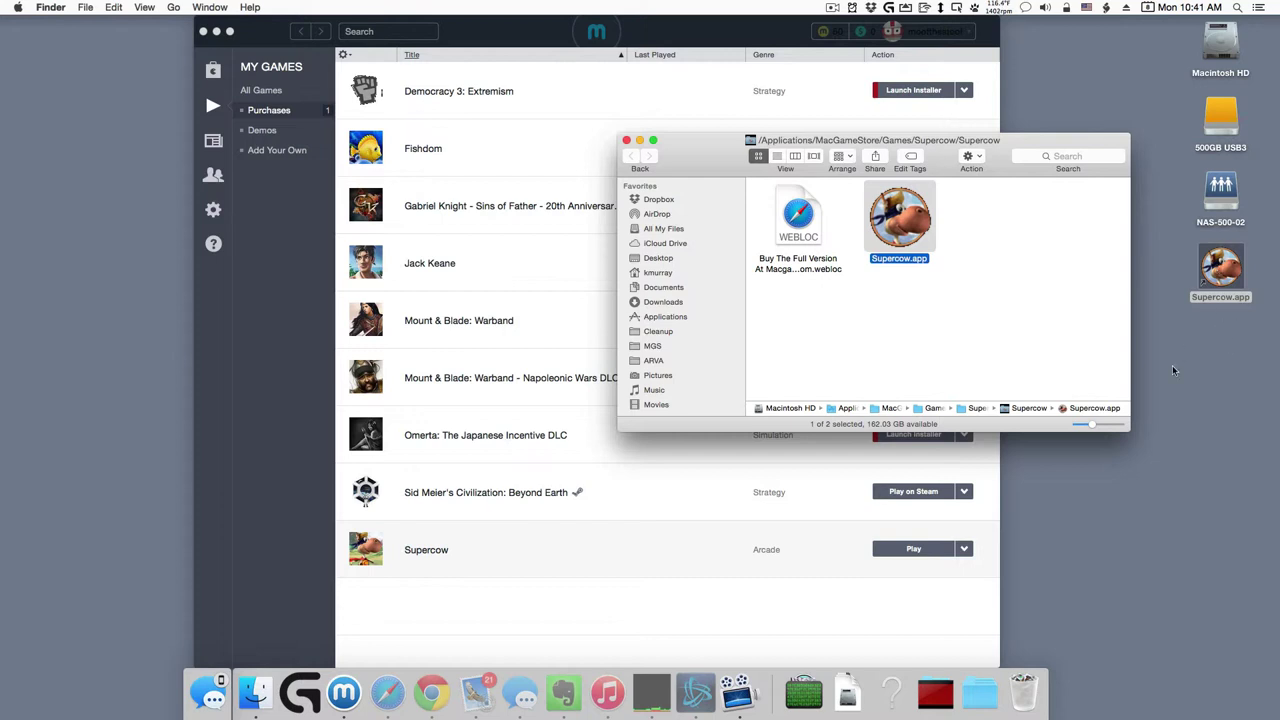
# Move the Supercow.app alias from the desktop to the Trash
pyautogui.moveTo(1220, 268); pyautogui.dragTo(1022, 705)
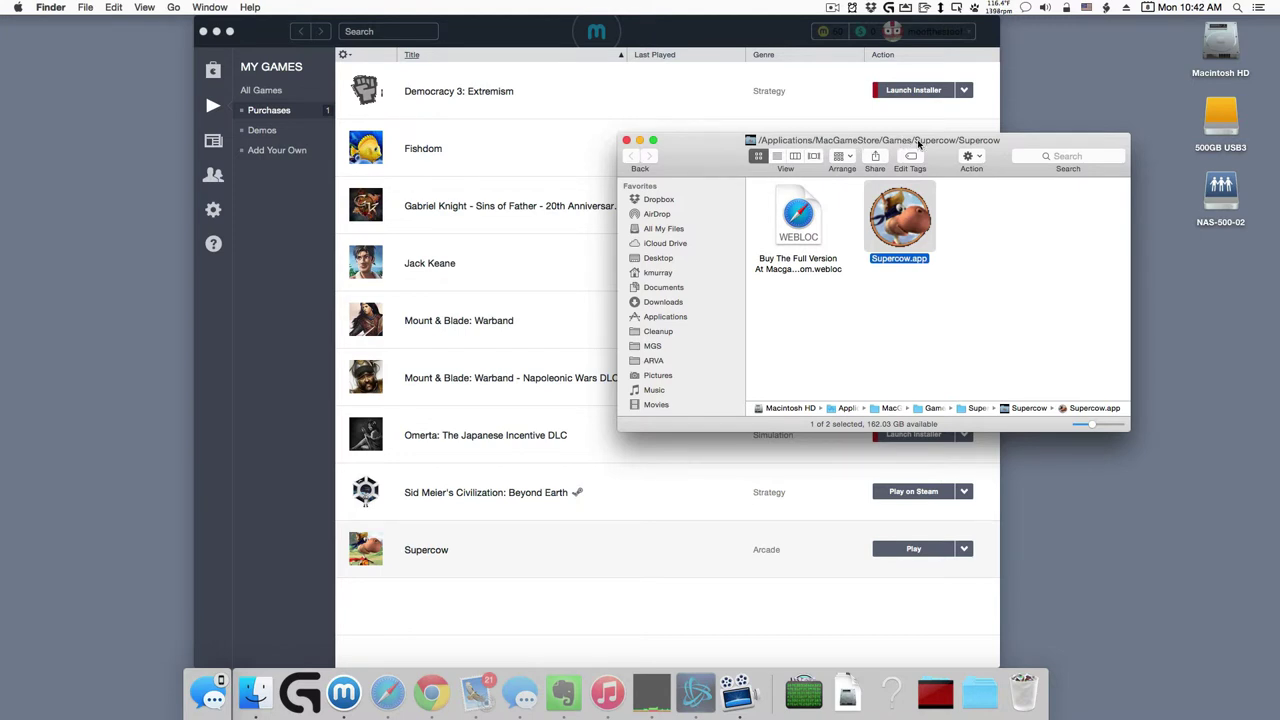
pyautogui.click(991, 270)
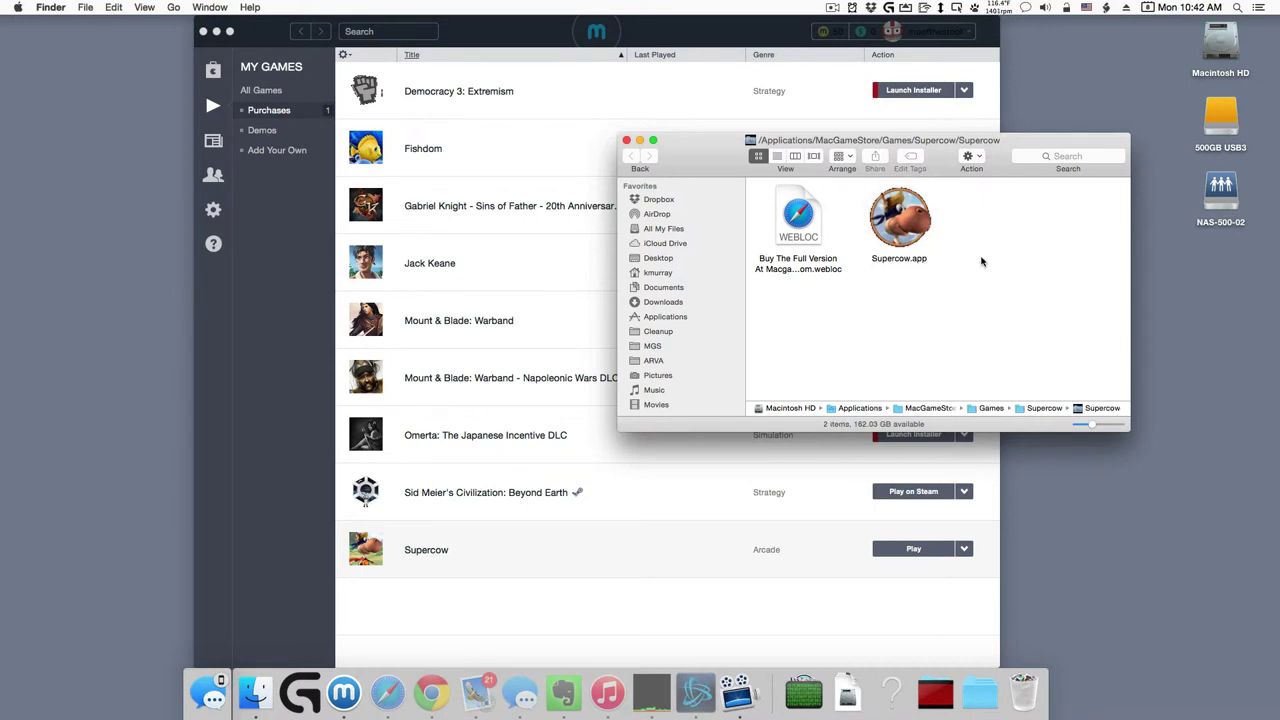
pyautogui.rightClick(905, 229)
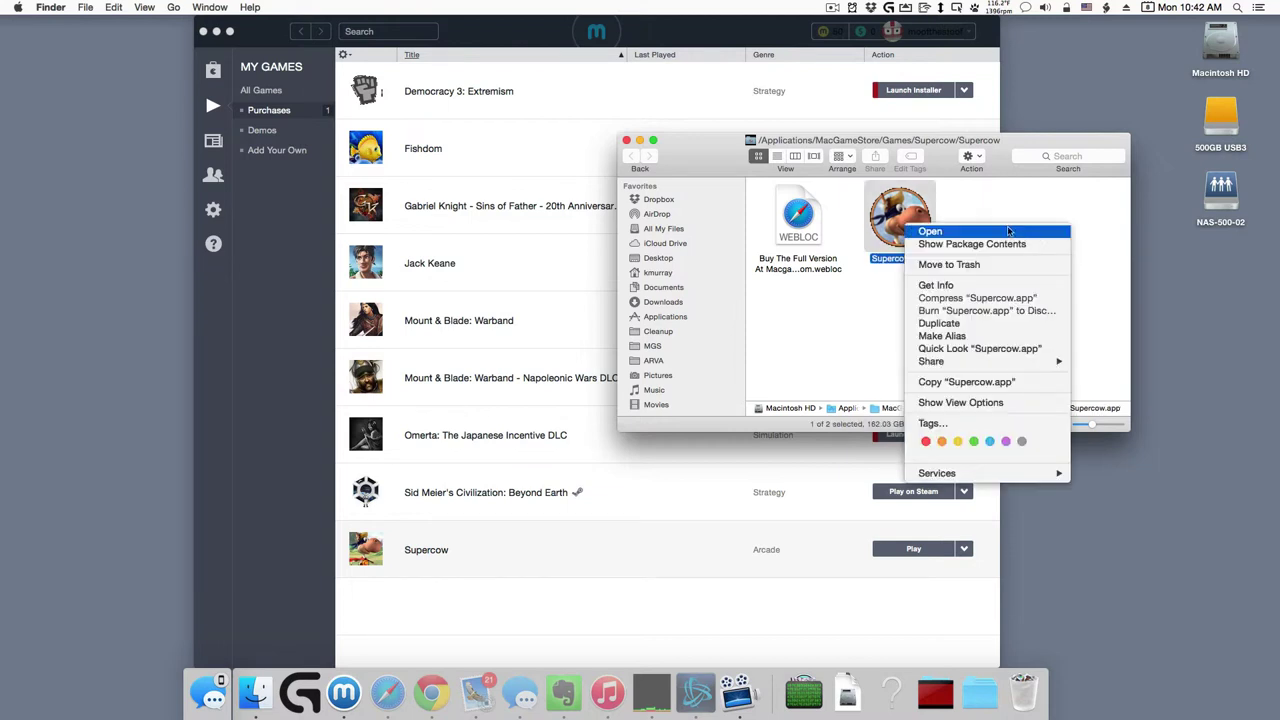
pyautogui.click(1093, 222)
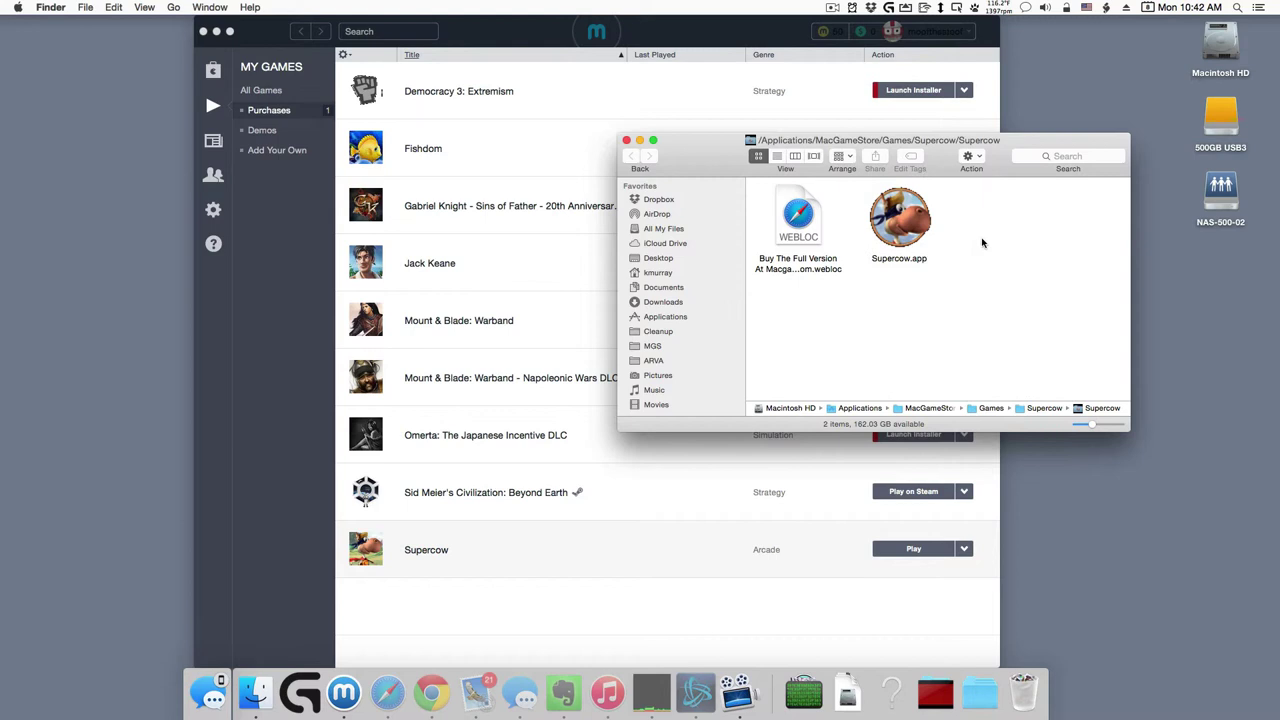
pyautogui.moveTo(905, 228); pyautogui.dragTo(1211, 284)
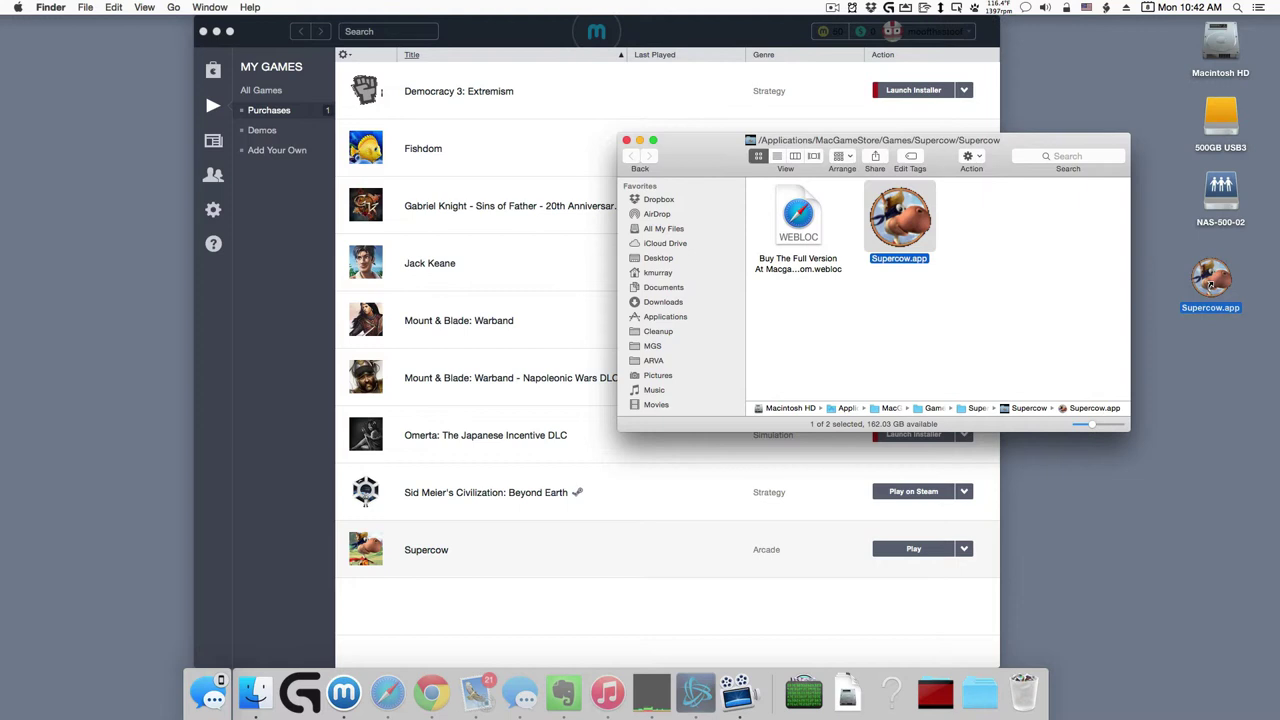
pyautogui.moveTo(1210, 286); pyautogui.dragTo(908, 238)
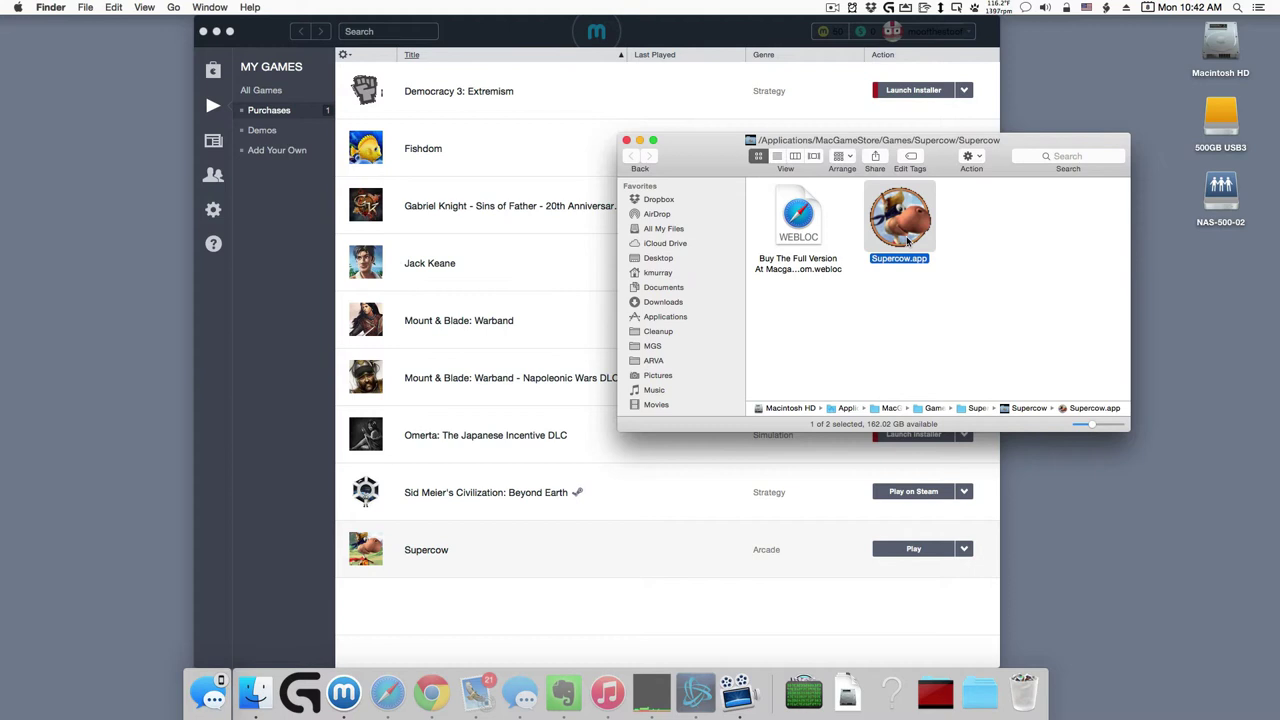
pyautogui.moveTo(908, 240)
pyautogui.mouseDown()
pyautogui.moveTo(1197, 300)
pyautogui.moveTo(1231, 288)
pyautogui.moveTo(1233, 271)
pyautogui.moveTo(910, 232)
pyautogui.moveTo(950, 236)
pyautogui.moveTo(912, 237)
pyautogui.moveTo(988, 263)
pyautogui.moveTo(1187, 281)
pyautogui.moveTo(907, 237)
pyautogui.mouseUp()
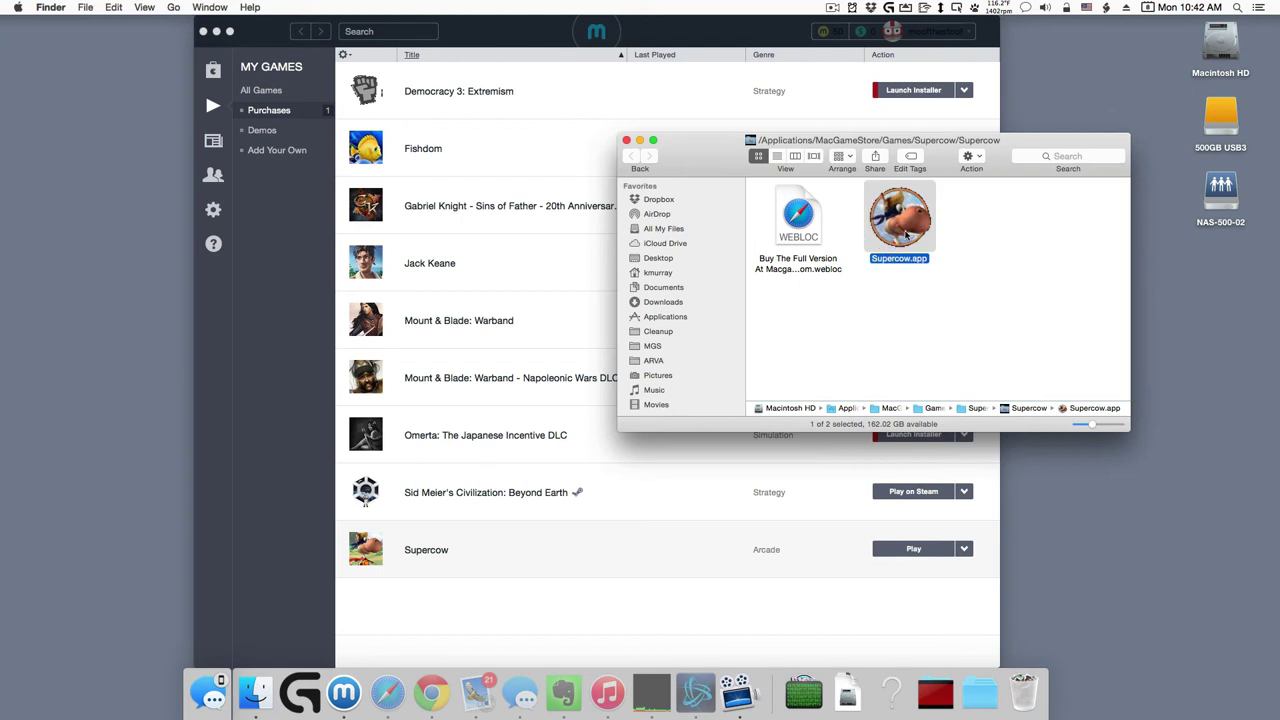
pyautogui.click(979, 305)
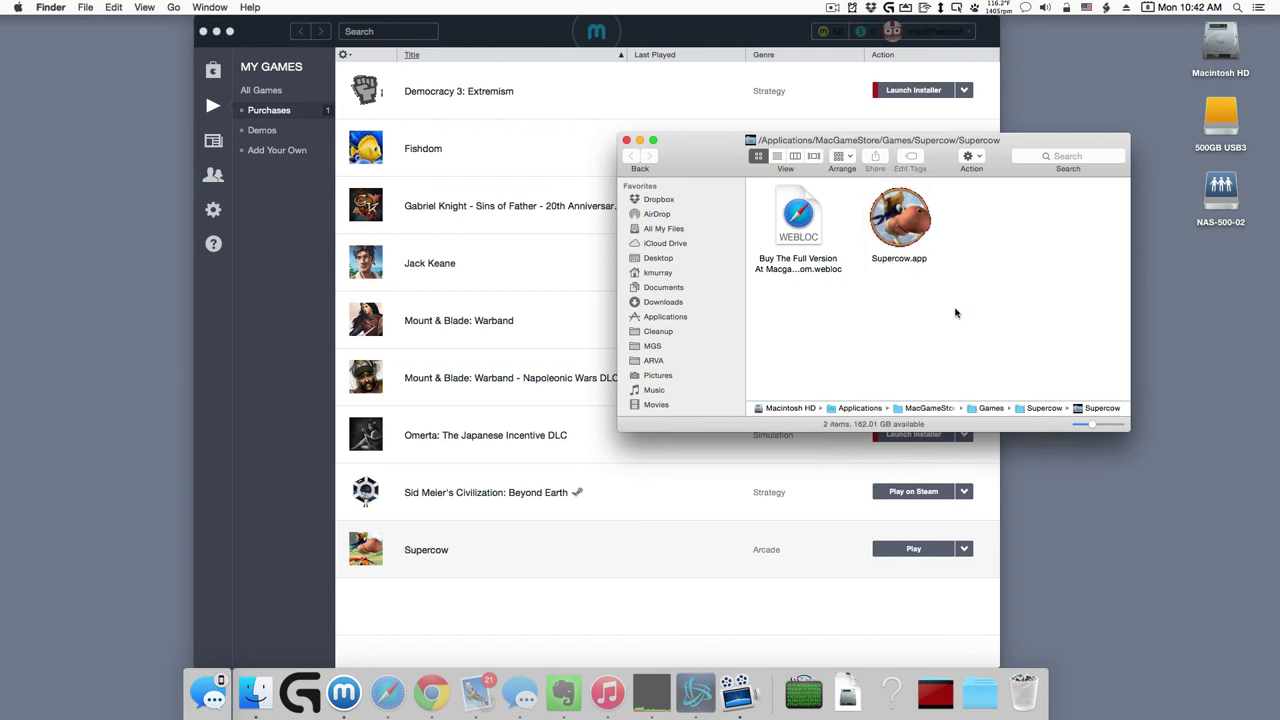
# Create a desktop alias of Supercow.app from the game's Finder folder, keeping the original in place
pyautogui.moveTo(900, 228); pyautogui.dragTo(1213, 290)
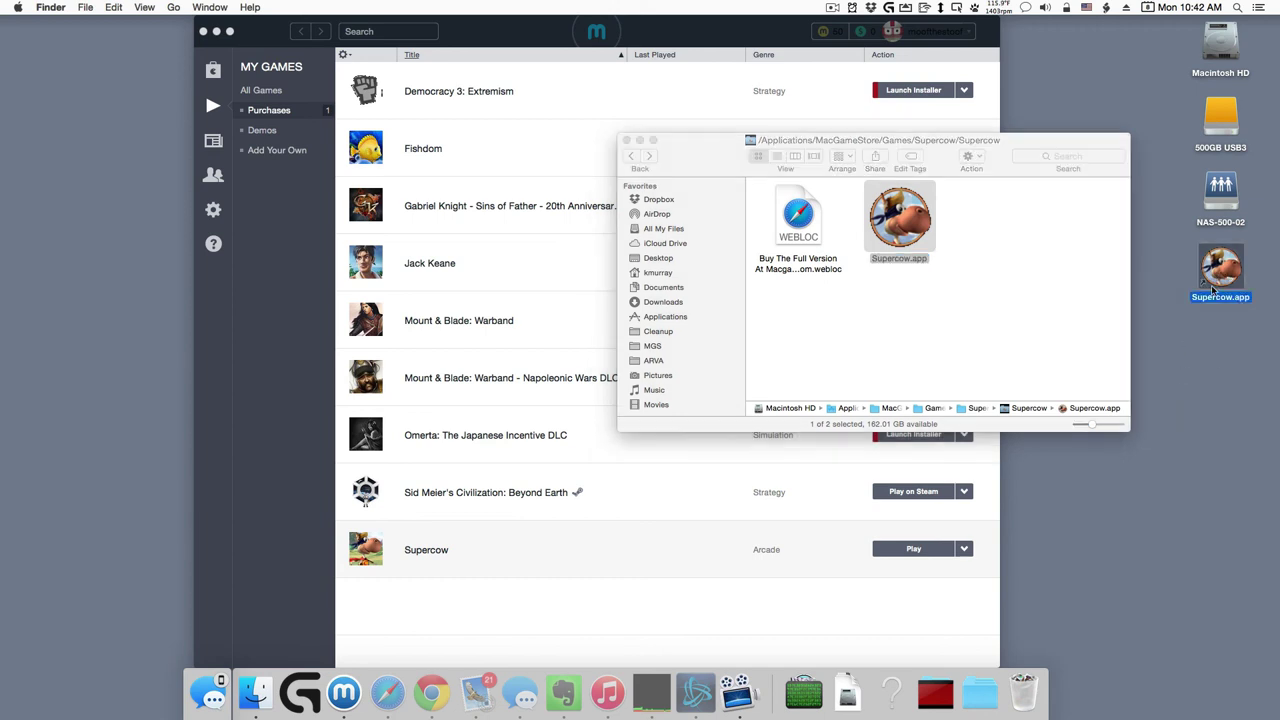
pyautogui.click(1180, 306)
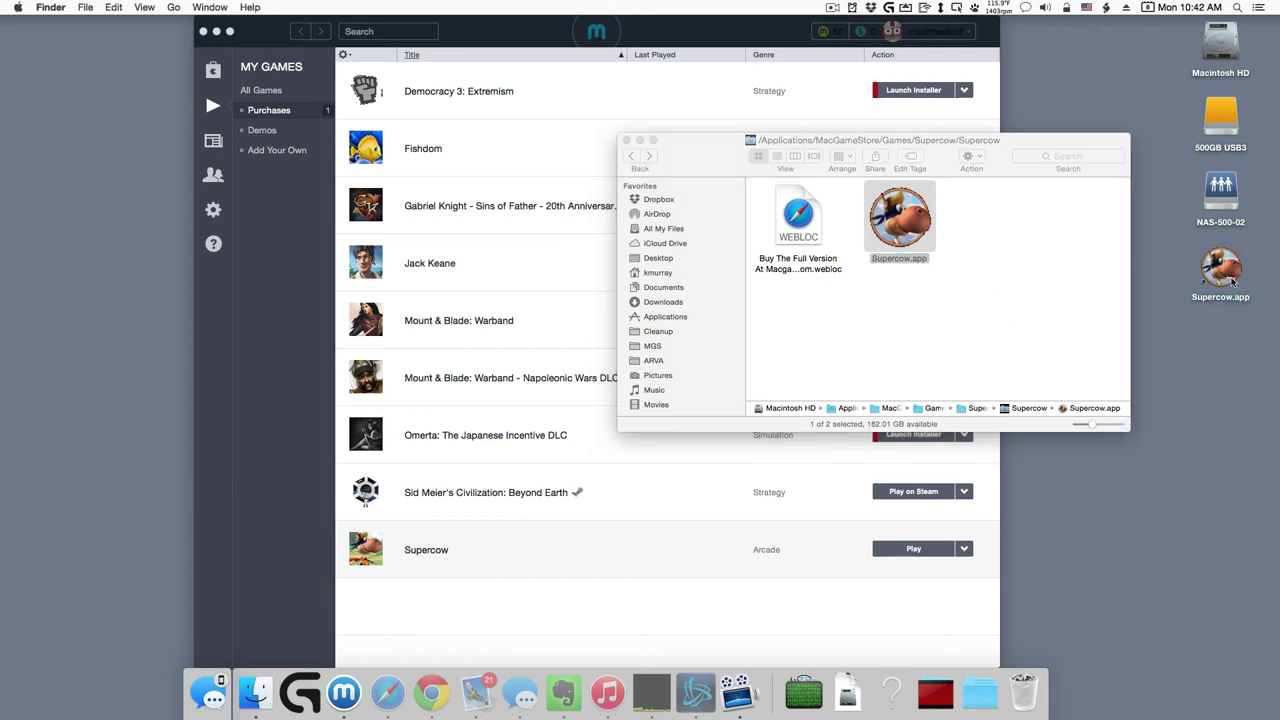
pyautogui.click(906, 222)
pyautogui.click(934, 357)
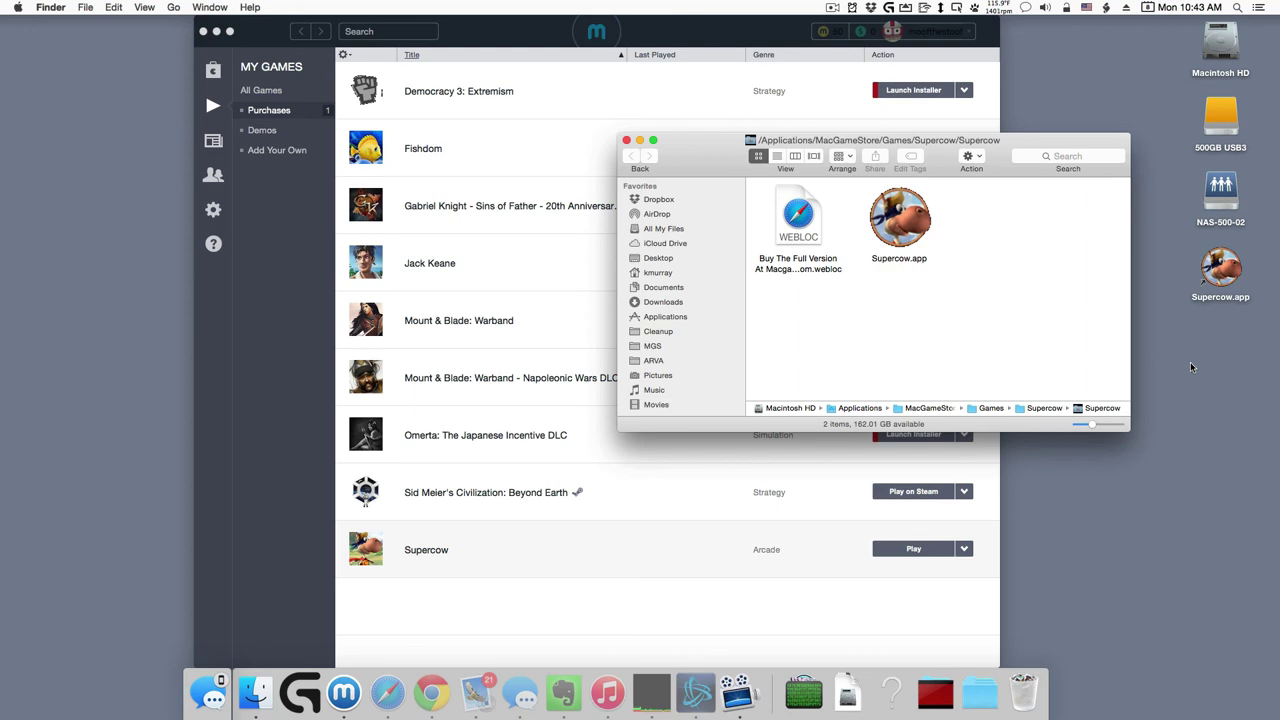
pyautogui.click(1190, 368)
pyautogui.click(1220, 270)
pyautogui.click(1222, 408)
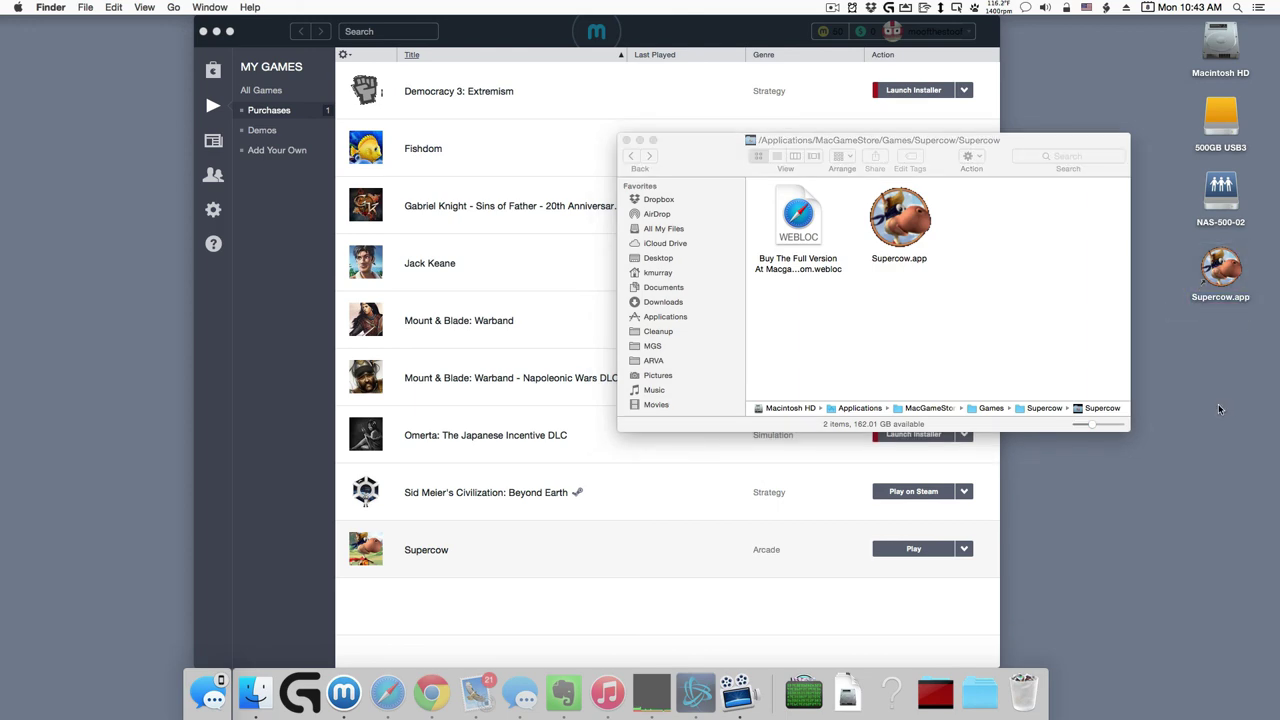